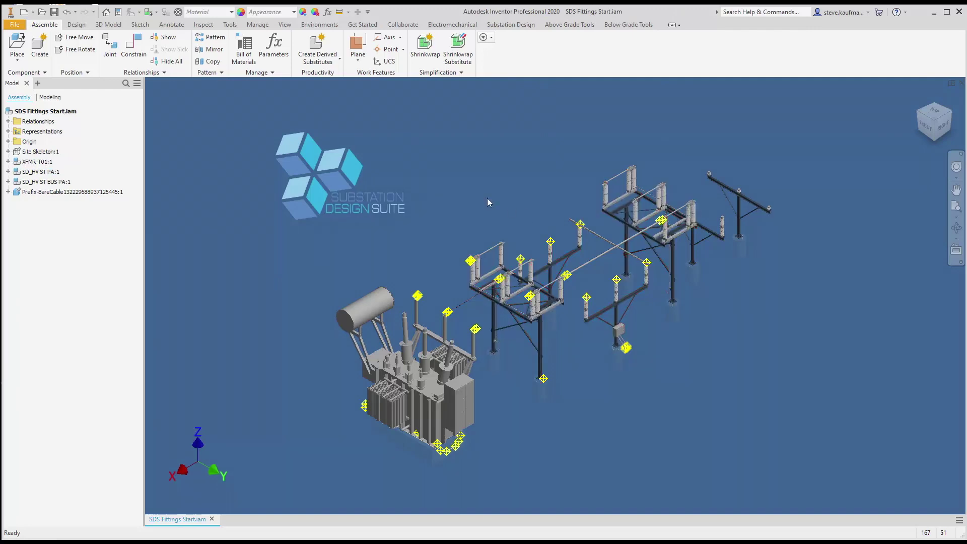
pyautogui.scroll(-1, 488, 200)
# Select the SD_HV ST BUS PA:1 subassembly in the browser and open it in its own document.
pyautogui.keyDown('shift'); pyautogui.moveTo(488, 198); pyautogui.dragTo(498, 206, button='middle'); pyautogui.keyUp('shift')
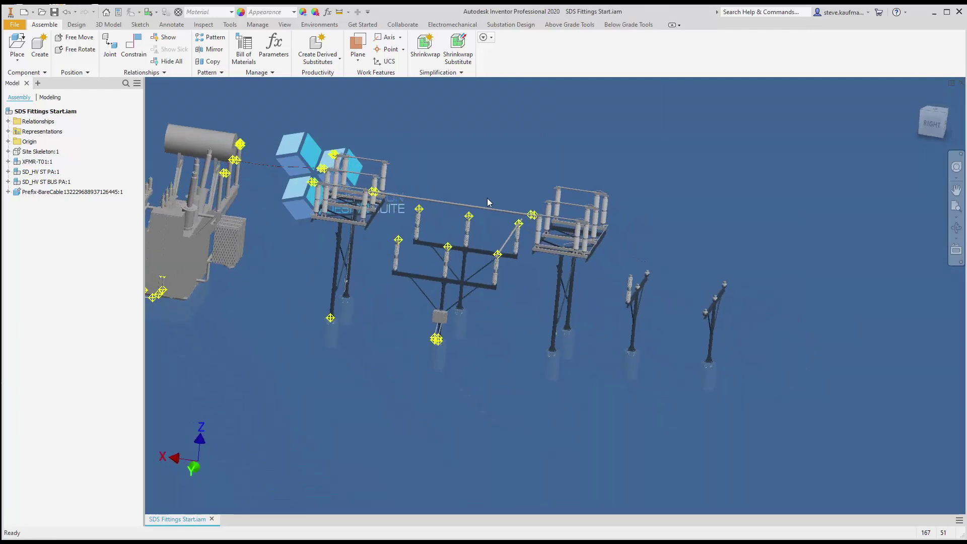
pyautogui.click(680, 325)
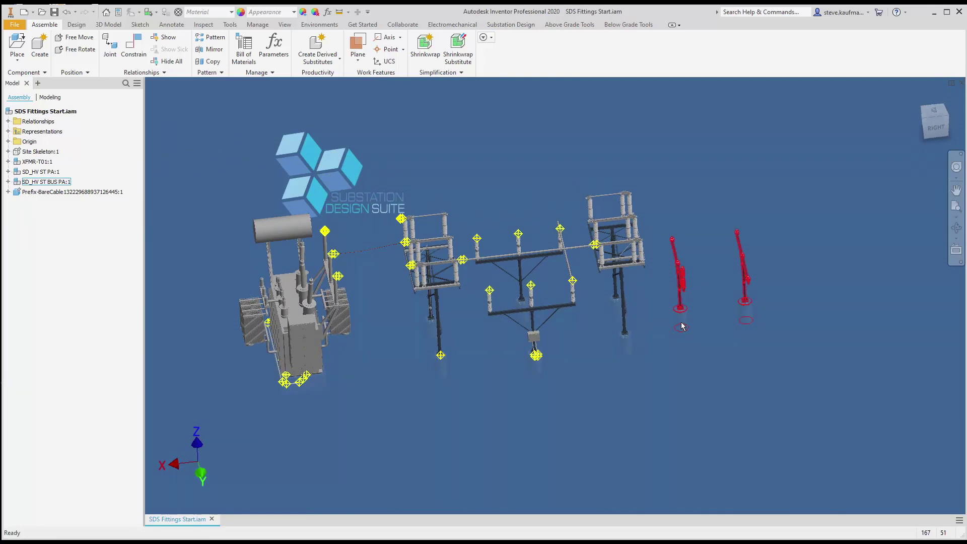
pyautogui.click(67, 184)
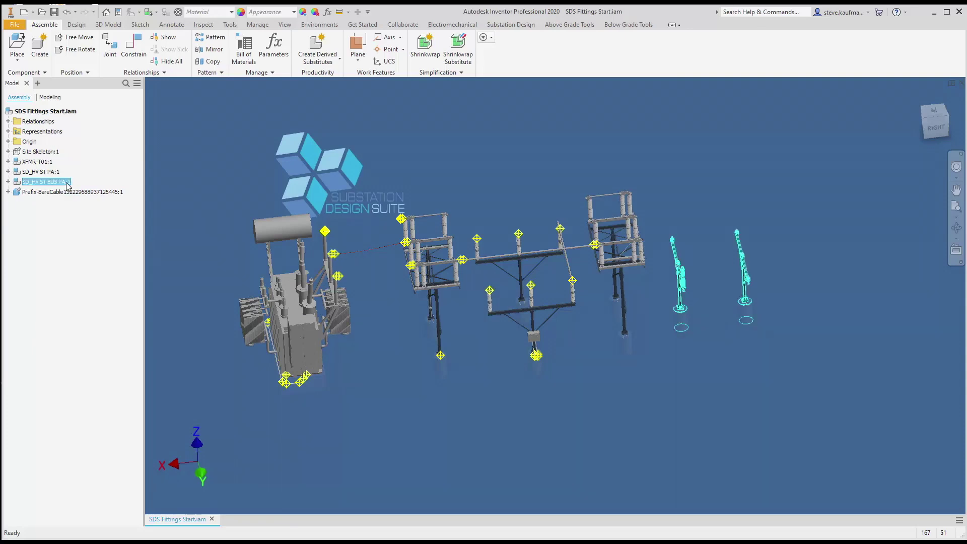
pyautogui.rightClick(66, 185)
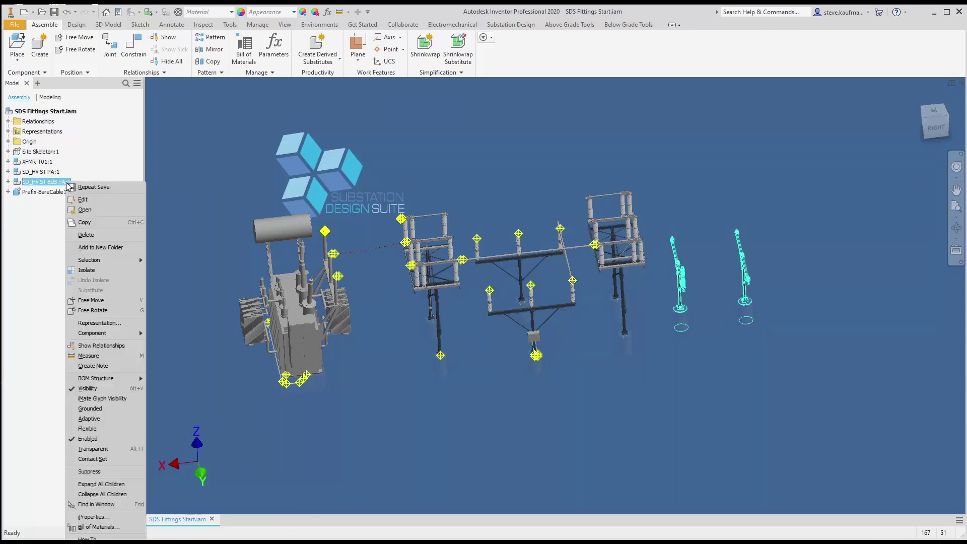
pyautogui.click(83, 209)
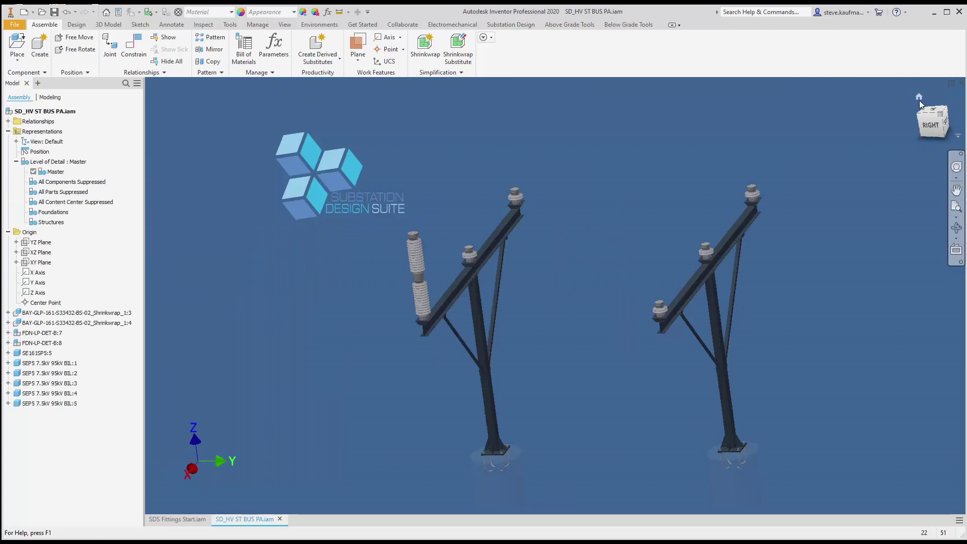
# Reset to the home view and open the Above Grade Settings on the bus defaults.
pyautogui.click(919, 97)
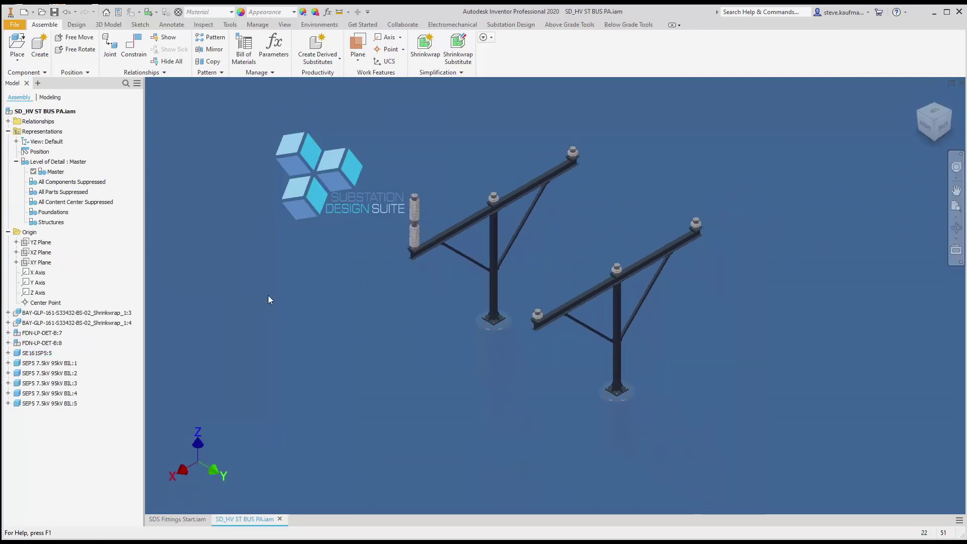
pyautogui.click(570, 25)
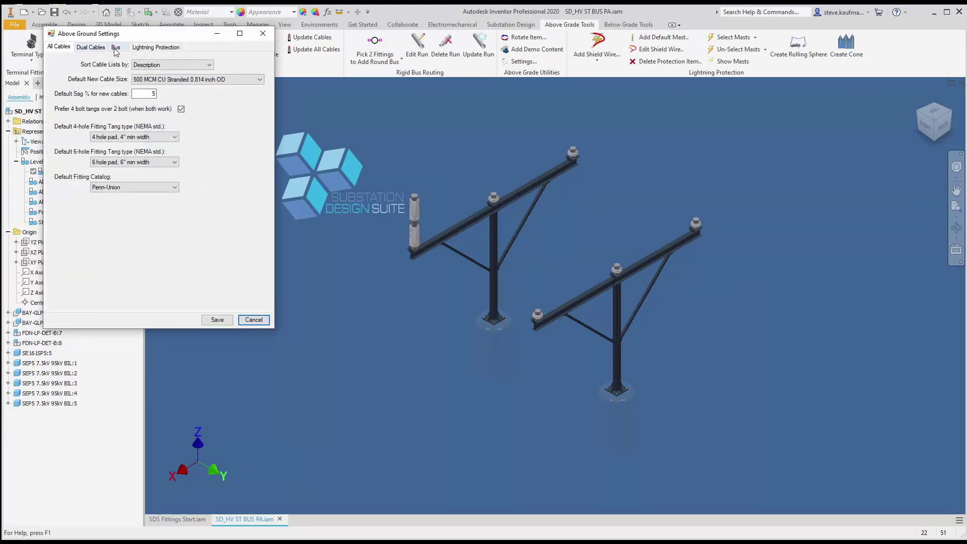
pyautogui.click(116, 47)
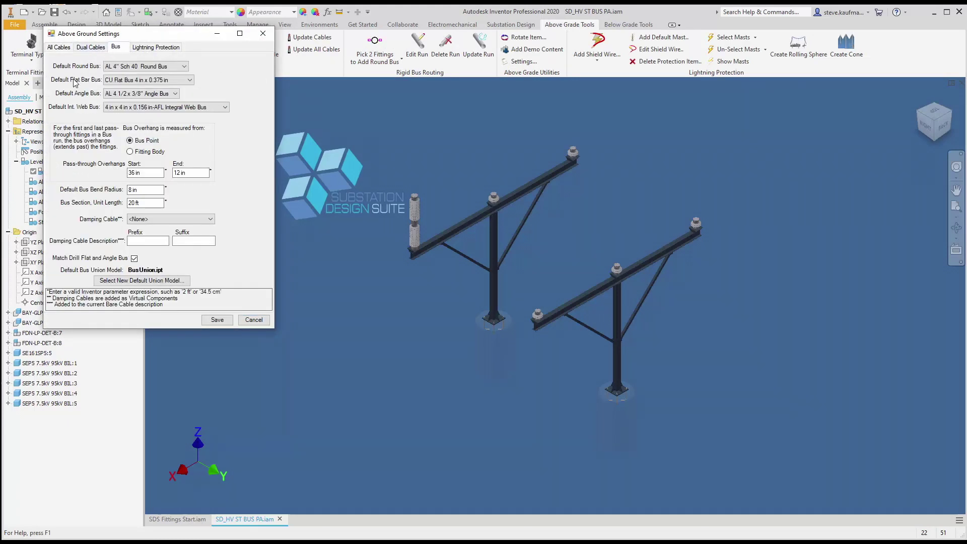
# Set the default flat bar bus to CU Flat Bus 6 in x 0.375 in and save the settings.
pyautogui.click(190, 80)
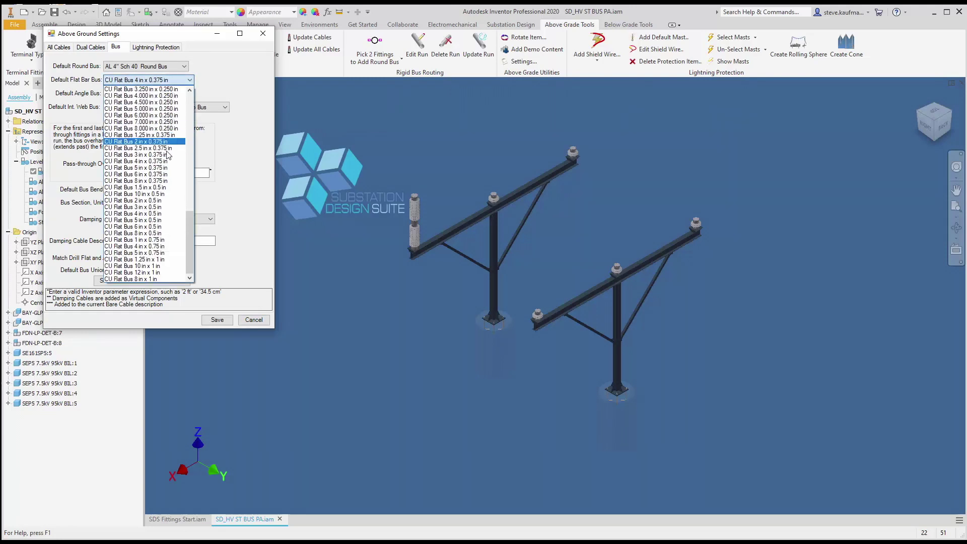
pyautogui.click(159, 176)
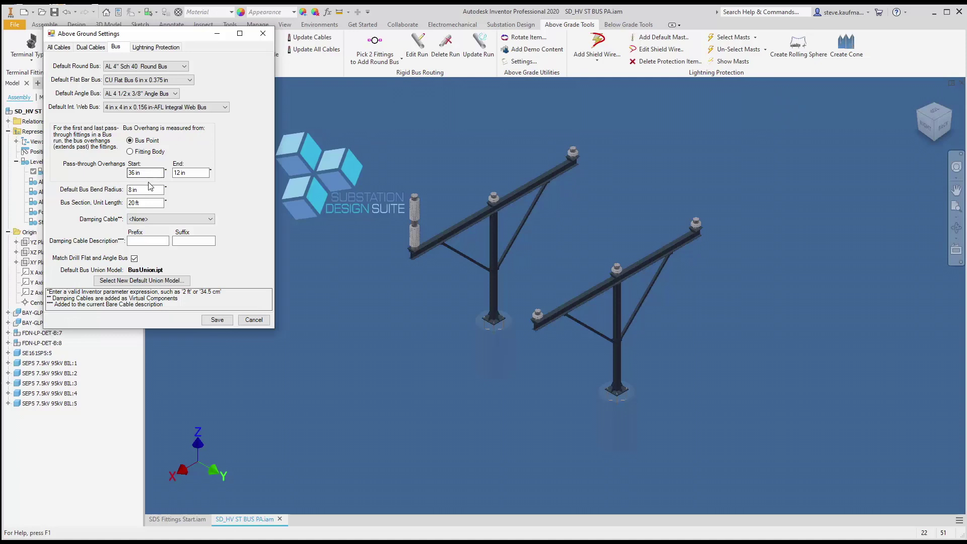
pyautogui.moveTo(155, 190); pyautogui.dragTo(113, 187)
pyautogui.click(214, 322)
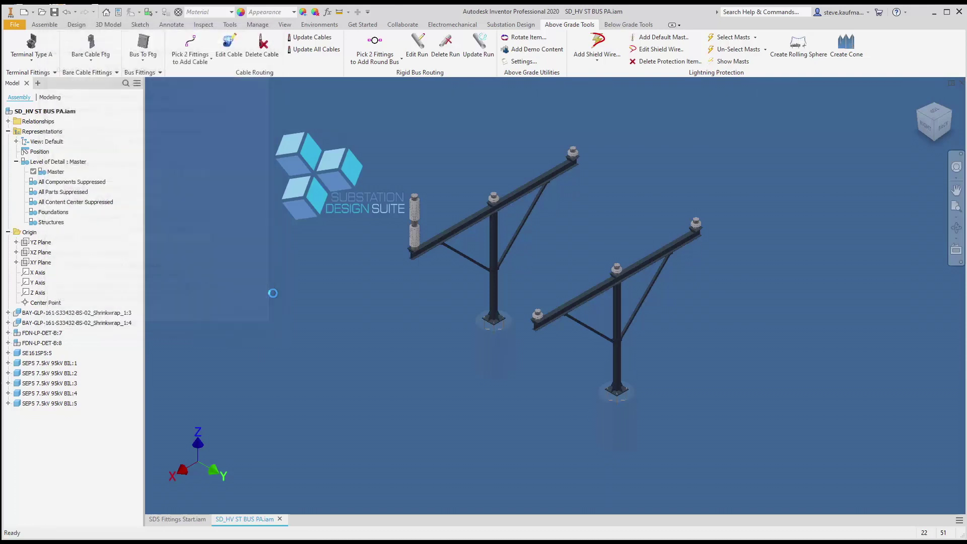
pyautogui.click(379, 64)
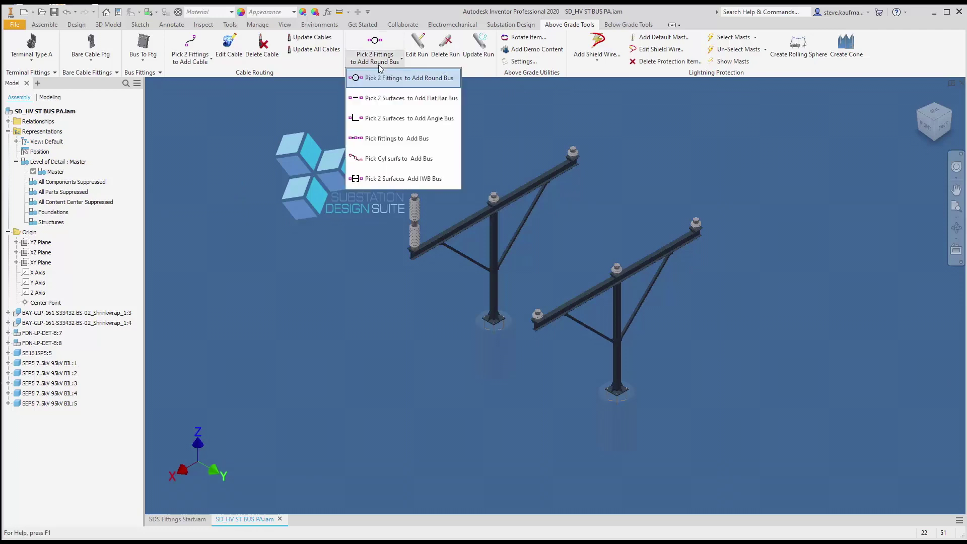
# Add a flat bar bus from the left insulator top to the right stand's lower fitting.
pyautogui.click(387, 99)
pyautogui.scroll(3, 407, 194)
pyautogui.scroll(3, 407, 194)
pyautogui.click(449, 195)
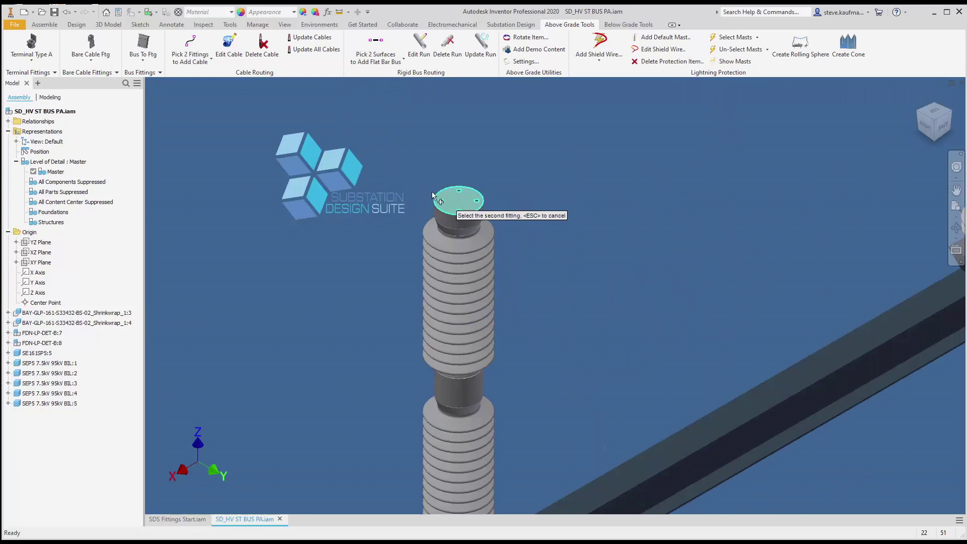
pyautogui.scroll(-3, 313, 143)
pyautogui.scroll(3, 507, 333)
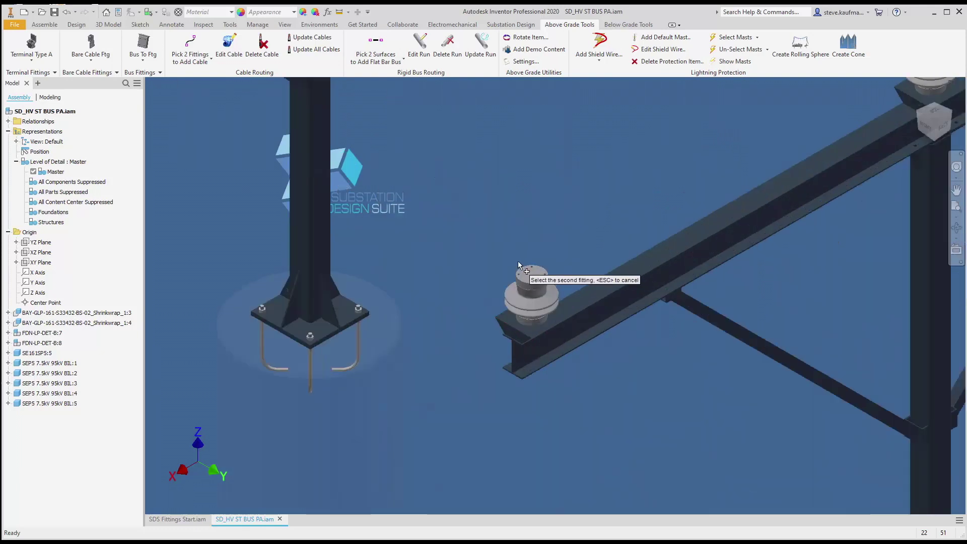
pyautogui.click(529, 272)
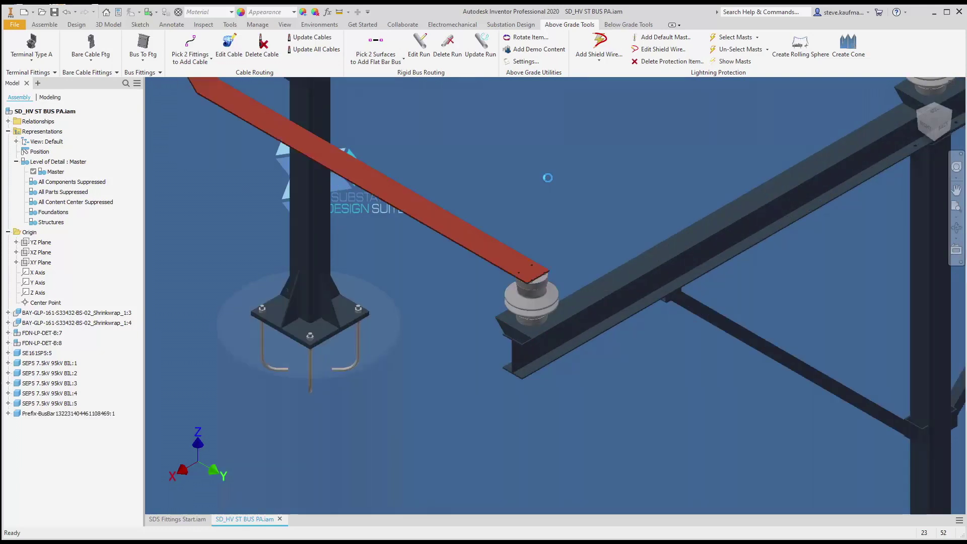
pyautogui.scroll(-3, 548, 178)
pyautogui.scroll(-2, 548, 177)
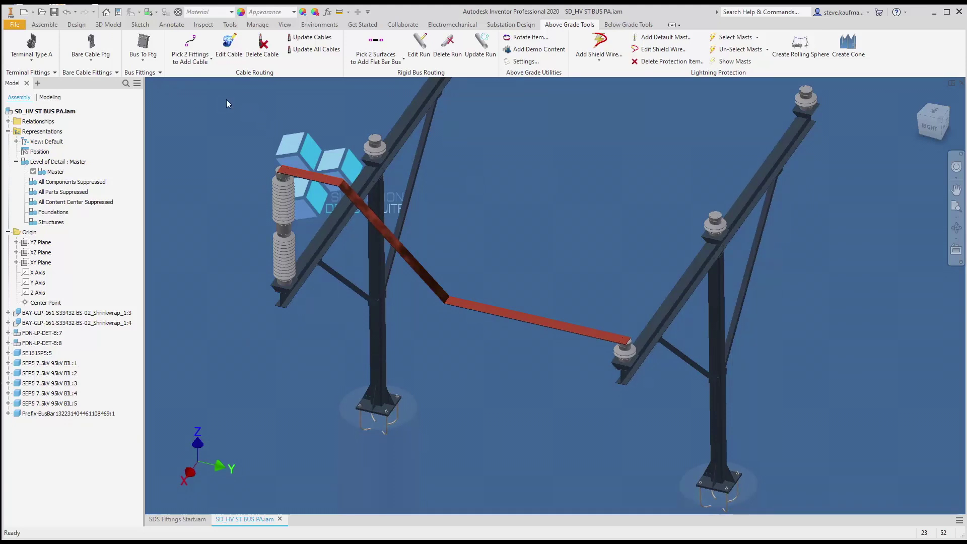
pyautogui.click(448, 45)
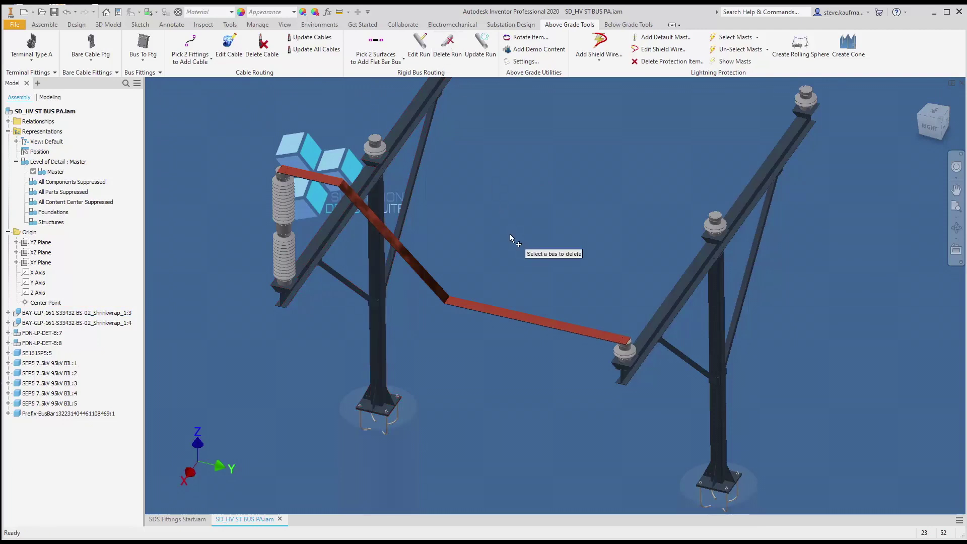
# Delete the red flat bar bus and re-add it from the right stand's lower fitting to the left insulator.
pyautogui.click(509, 318)
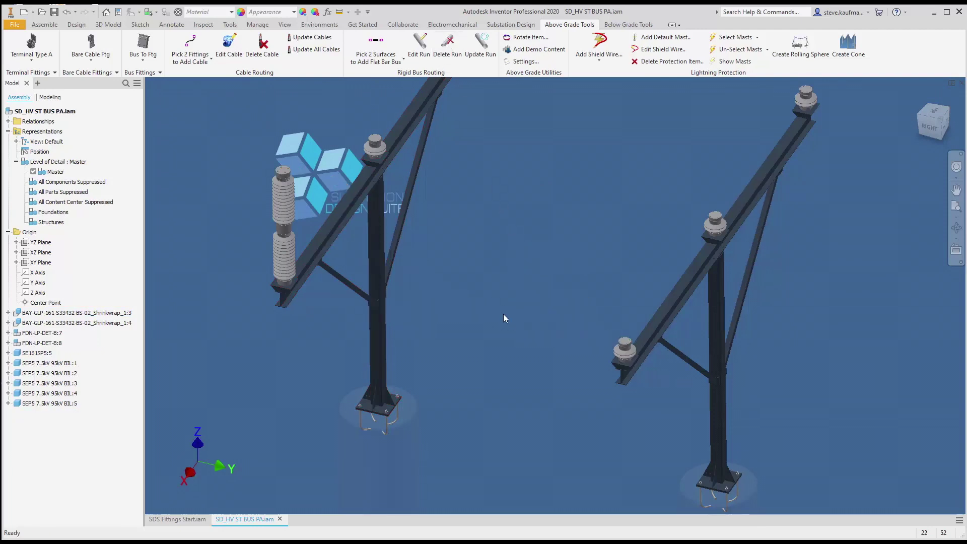
pyautogui.click(376, 46)
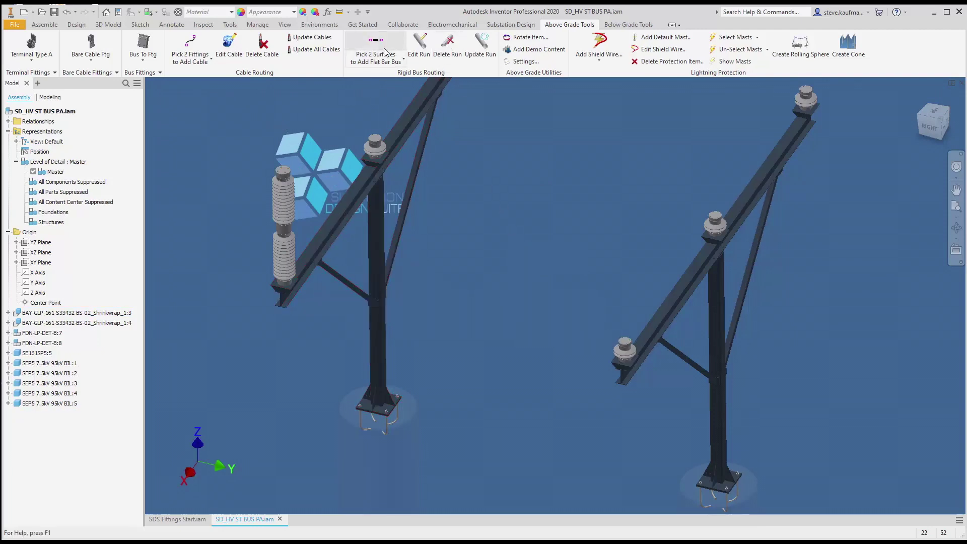
pyautogui.click(625, 343)
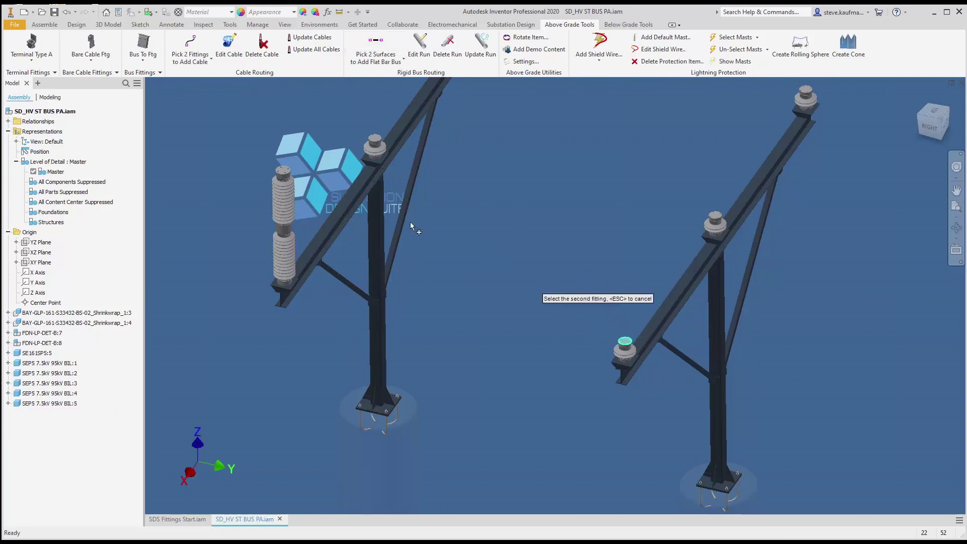
pyautogui.click(286, 173)
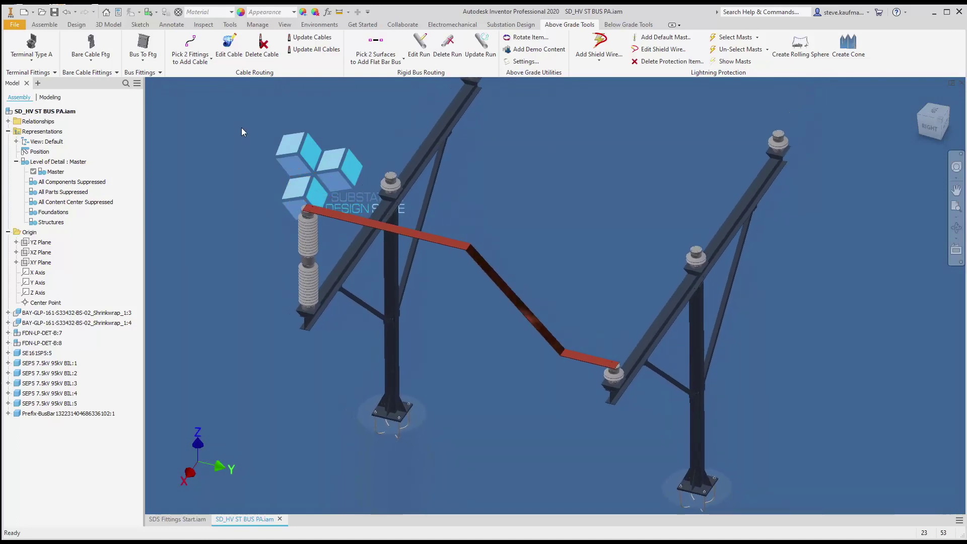
# Make AL 5 x 3/8" Angle Bus the default angle bus and save the Above Ground Settings.
pyautogui.click(525, 67)
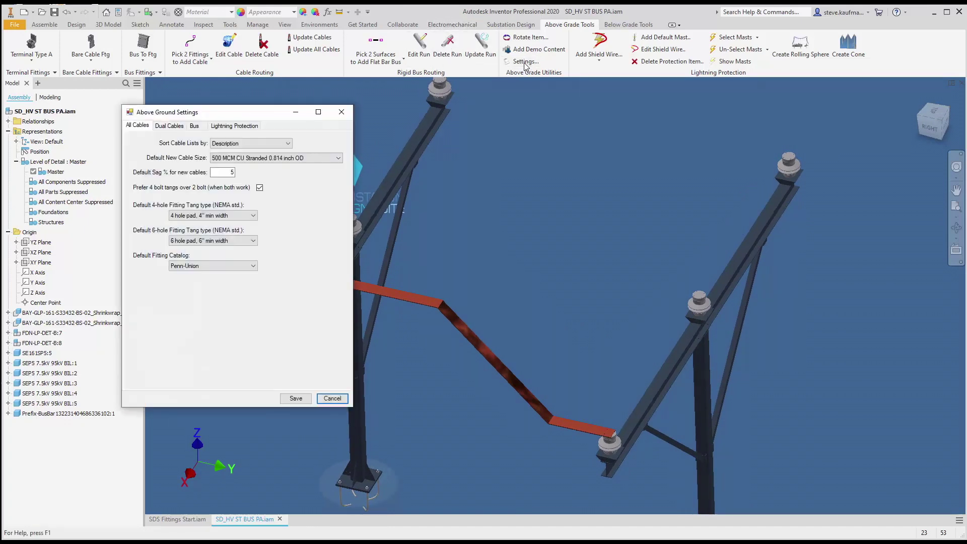
pyautogui.click(193, 126)
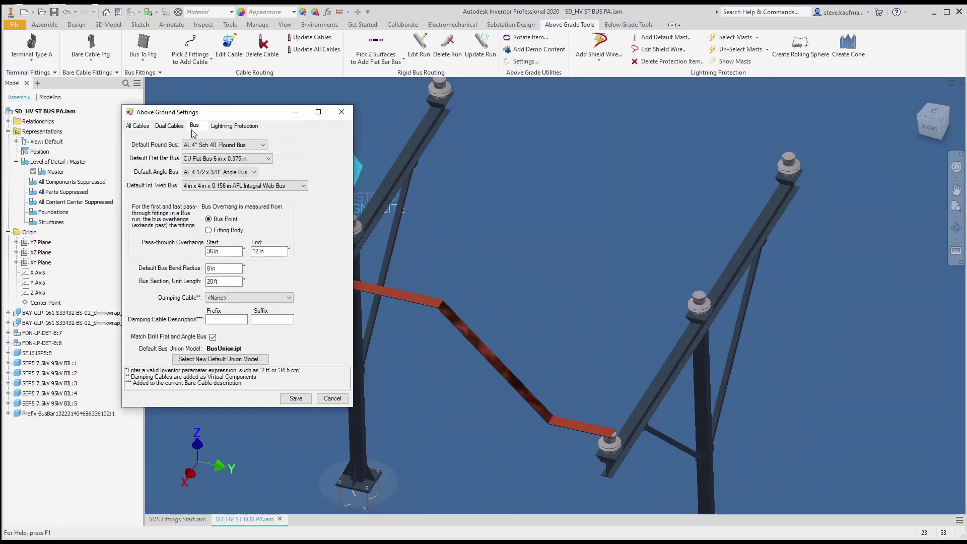
pyautogui.click(211, 174)
pyautogui.click(214, 208)
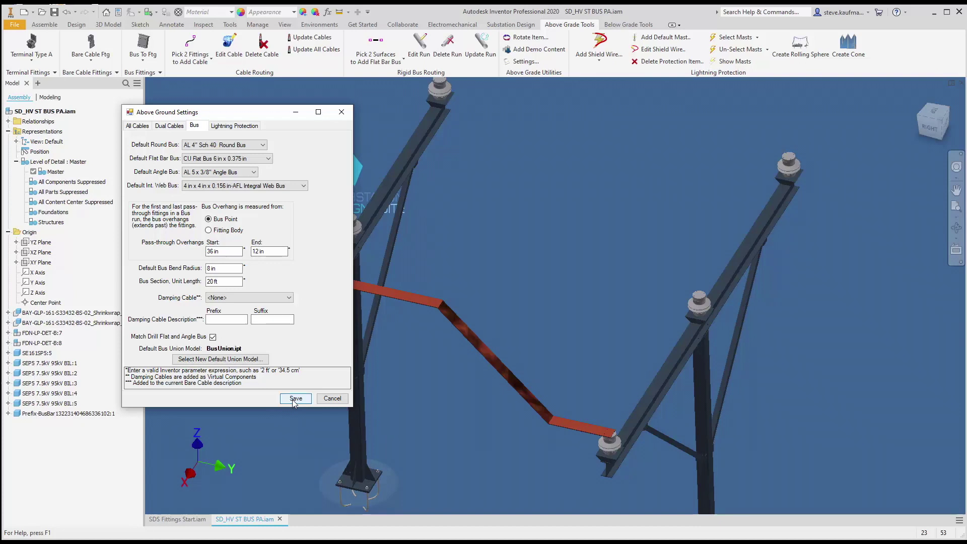
pyautogui.click(295, 398)
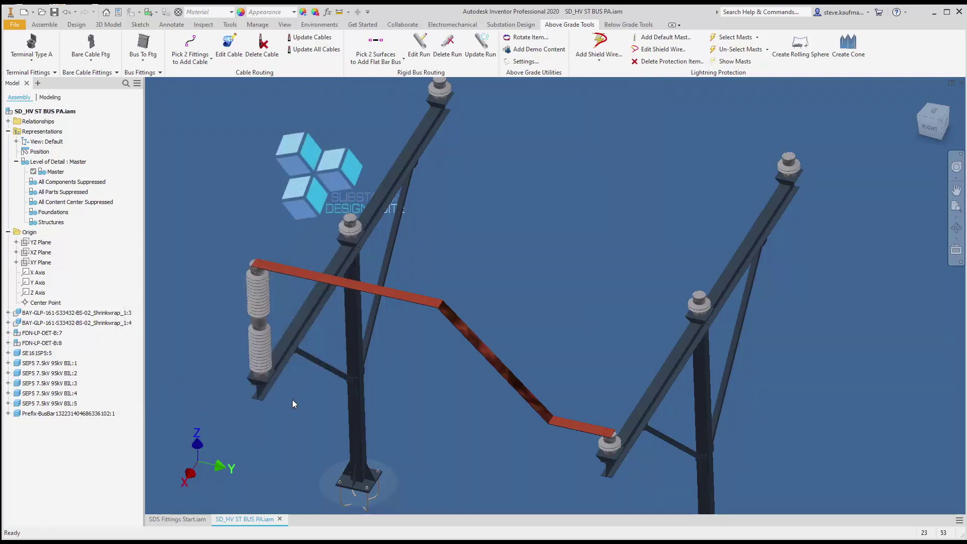
# Add an angle bus from the left middle insulator top to the right insulator top.
pyautogui.click(384, 59)
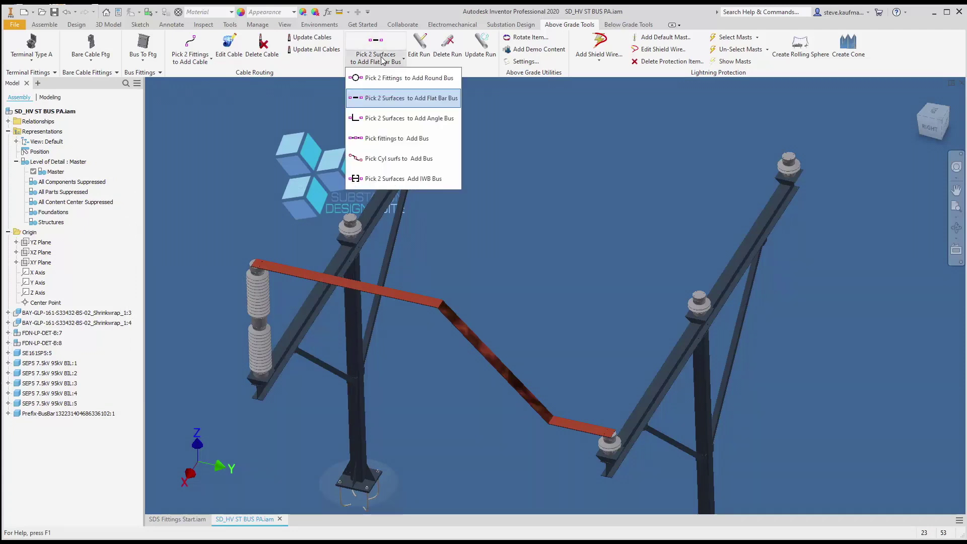
pyautogui.click(390, 119)
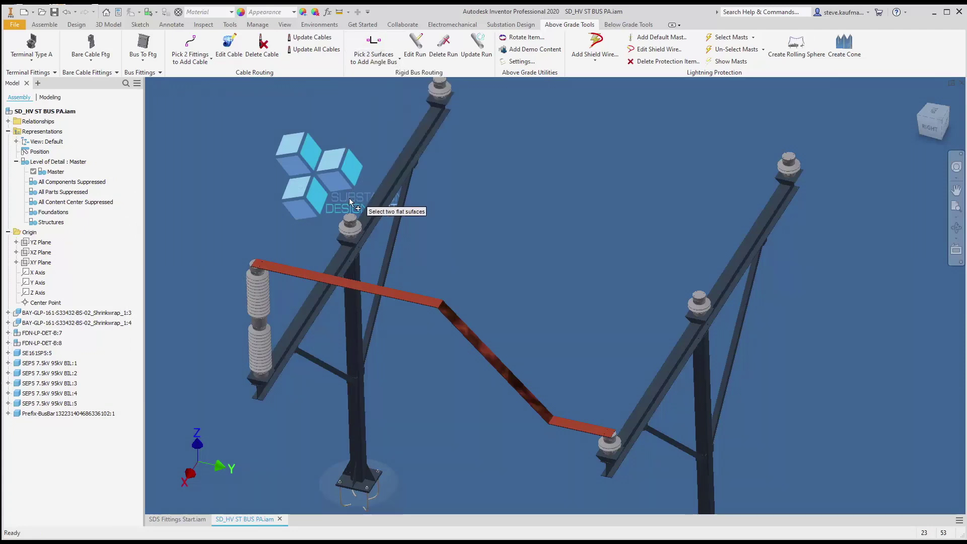
pyautogui.click(351, 220)
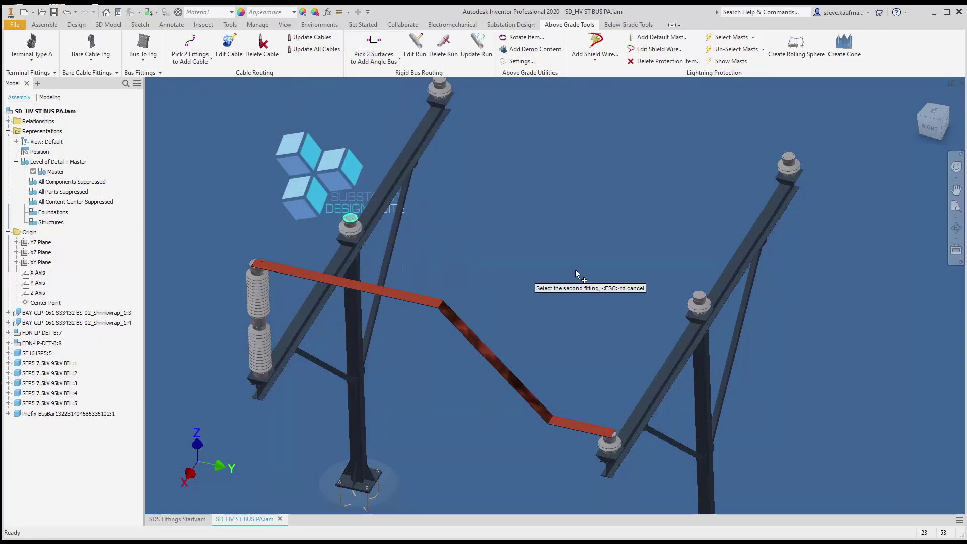
pyautogui.click(702, 301)
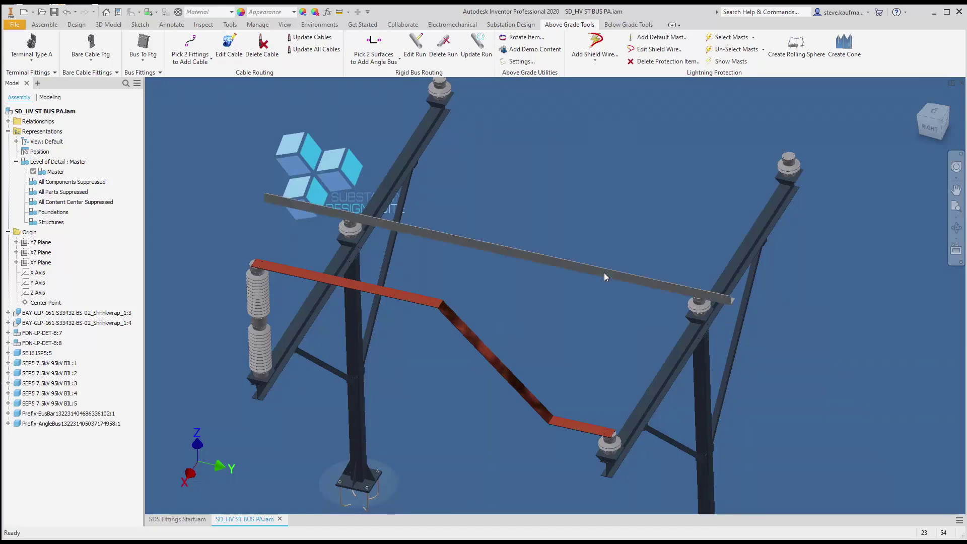
pyautogui.scroll(2, 604, 273)
pyautogui.scroll(2, 604, 272)
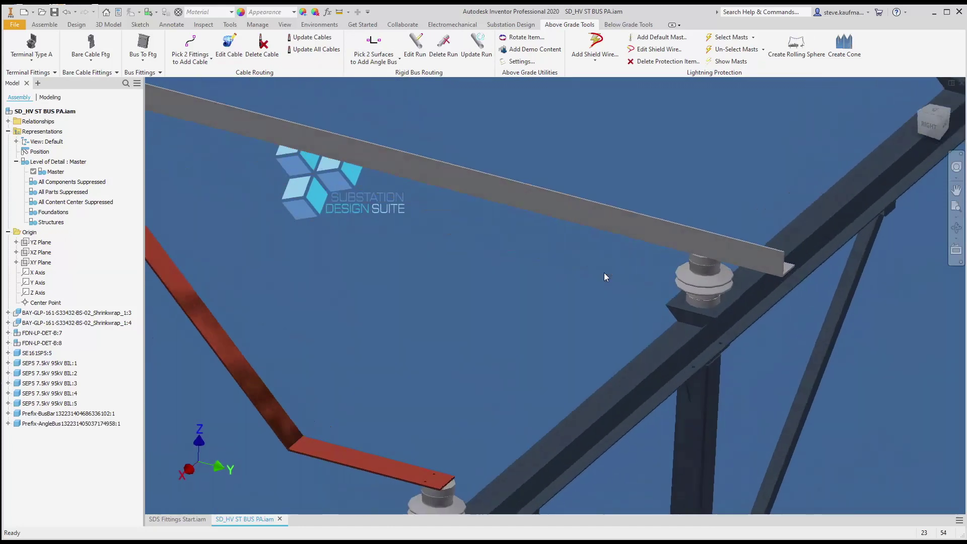
pyautogui.scroll(2, 604, 272)
pyautogui.scroll(-2, 604, 277)
pyautogui.scroll(-2, 604, 277)
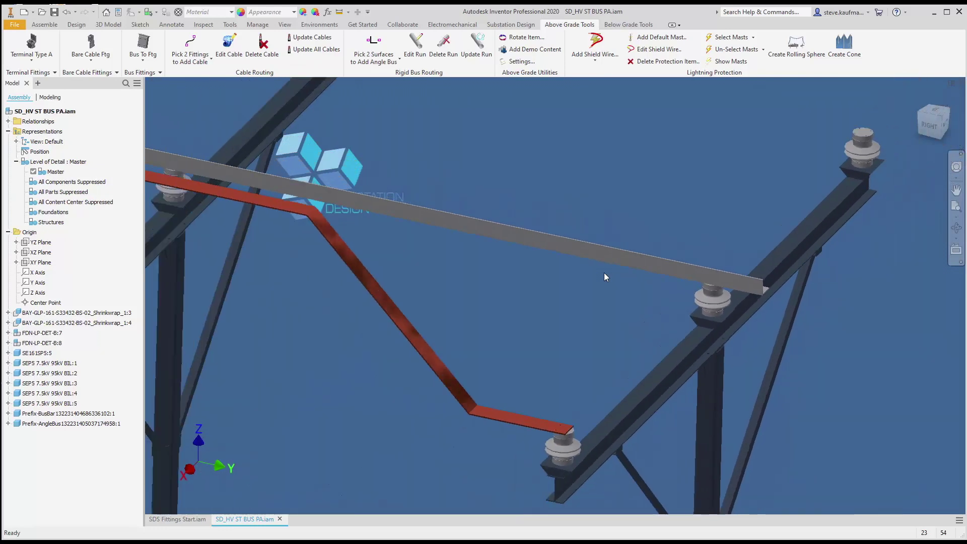
pyautogui.scroll(-2, 604, 276)
pyautogui.scroll(-2, 604, 277)
pyautogui.scroll(-2, 604, 277)
pyautogui.scroll(-2, 604, 277)
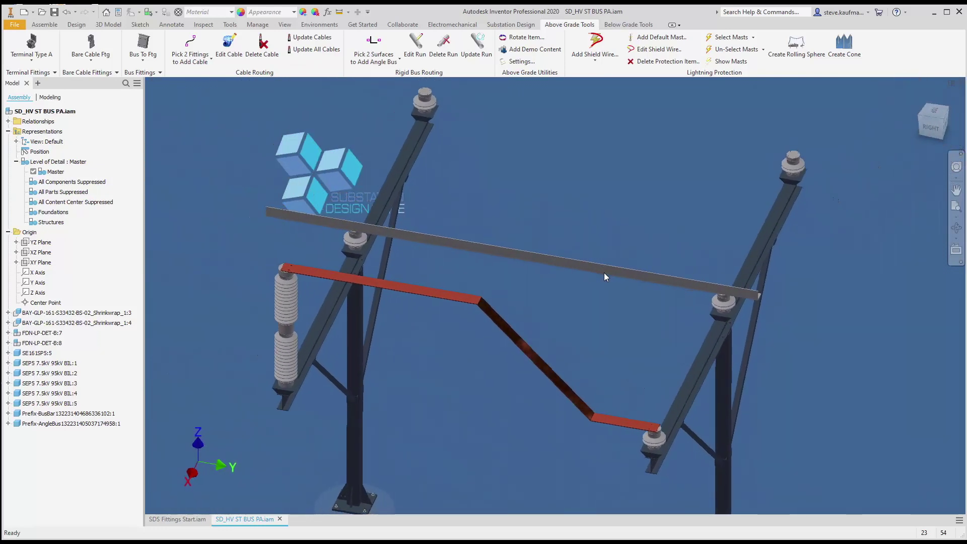
pyautogui.scroll(-1, 604, 276)
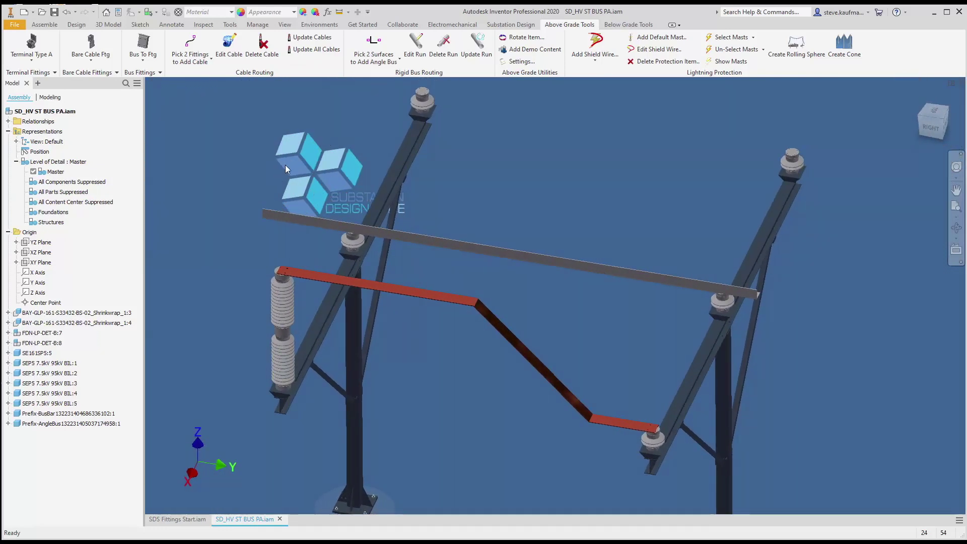
# Delete the grey angle bus and re-add it from the right insulator to the left one.
pyautogui.click(443, 50)
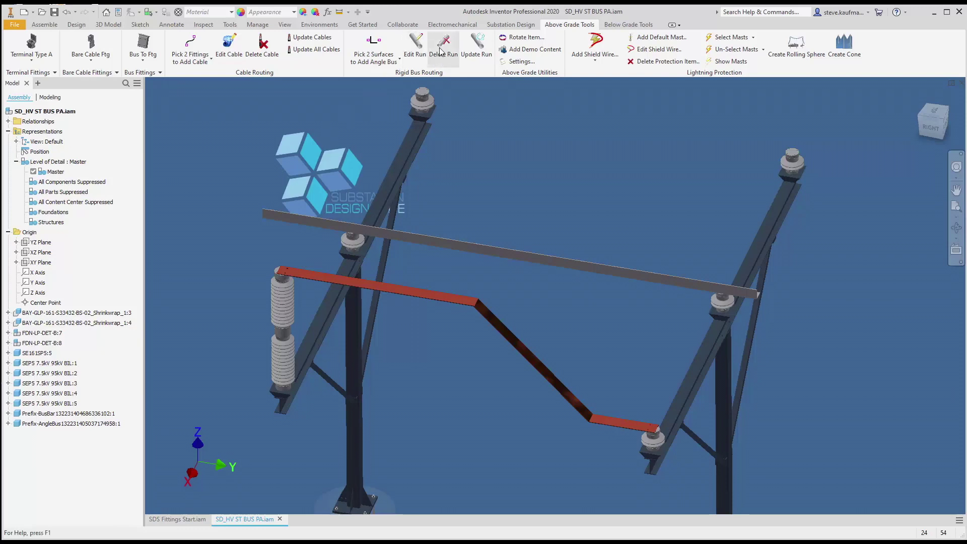
pyautogui.click(536, 259)
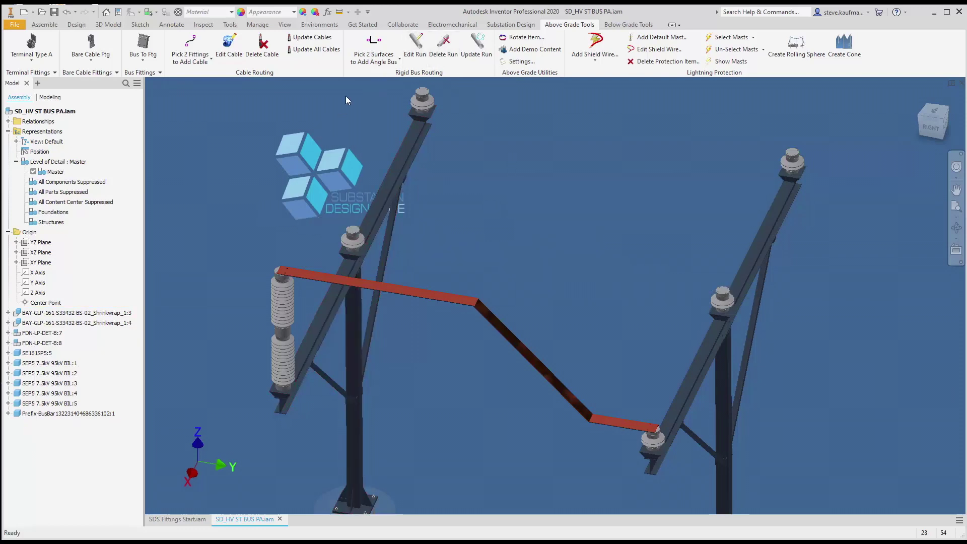
pyautogui.click(373, 46)
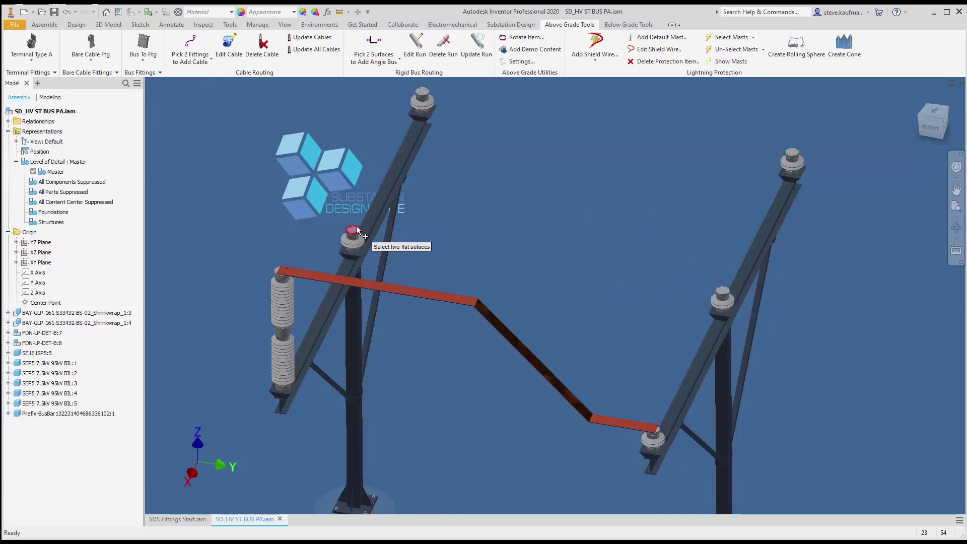
pyautogui.click(723, 291)
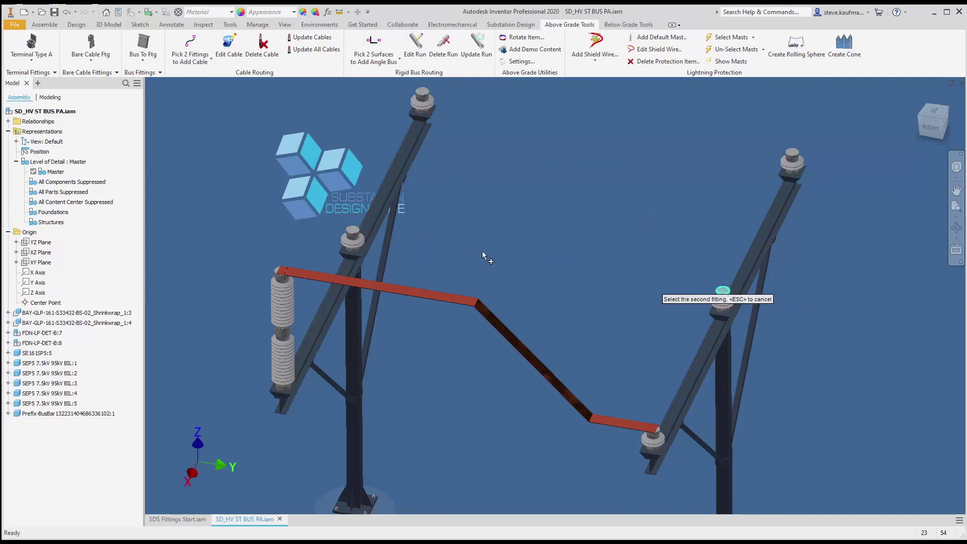
pyautogui.click(353, 231)
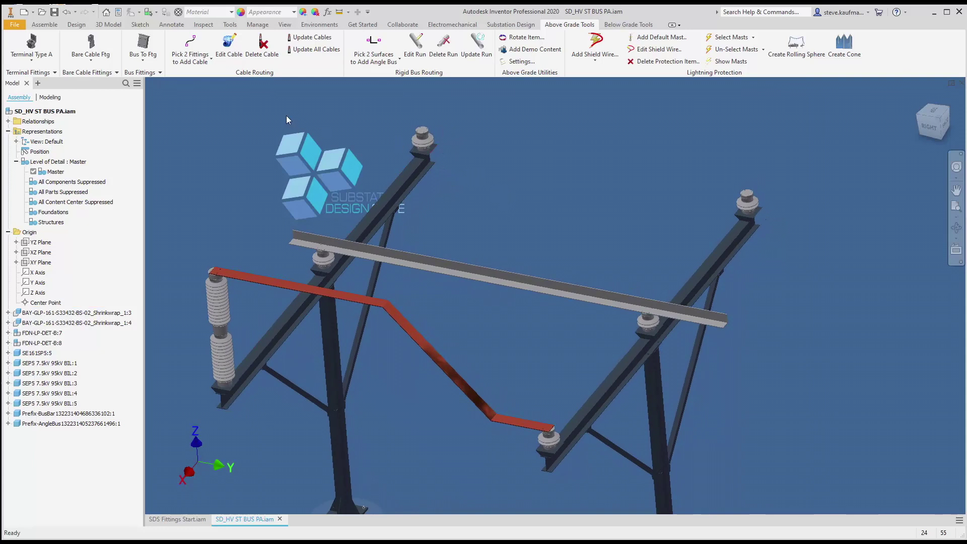
# Add an integral web bus between the top-left and top-right insulators.
pyautogui.click(376, 60)
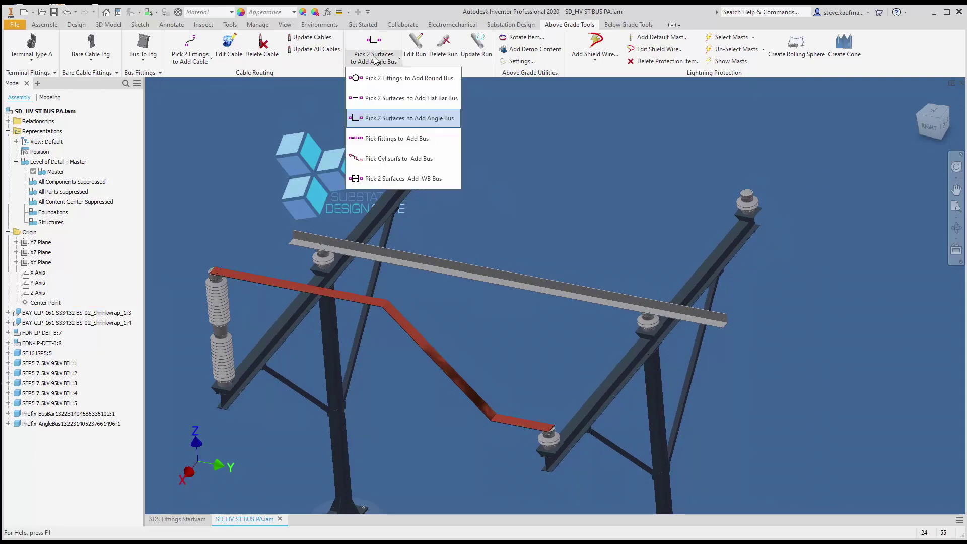
pyautogui.click(409, 179)
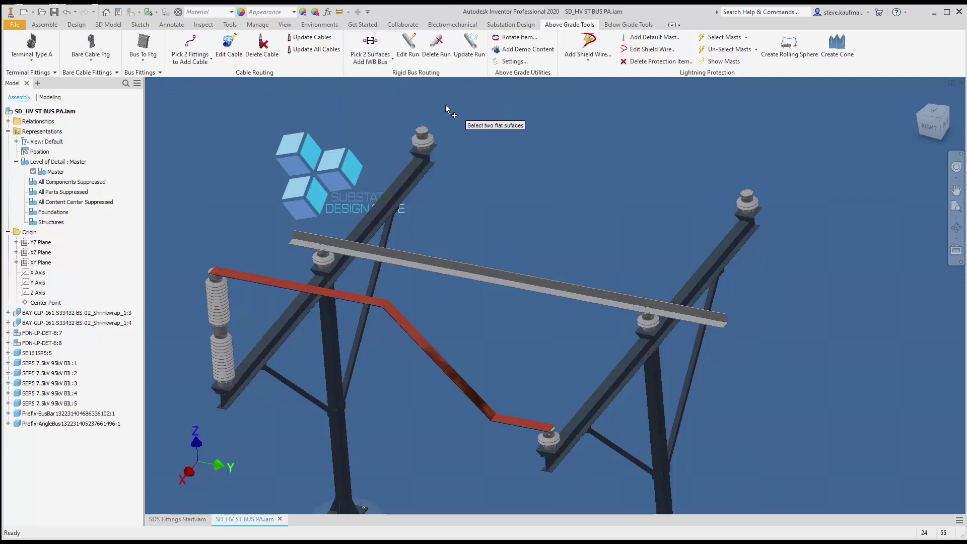
pyautogui.click(422, 134)
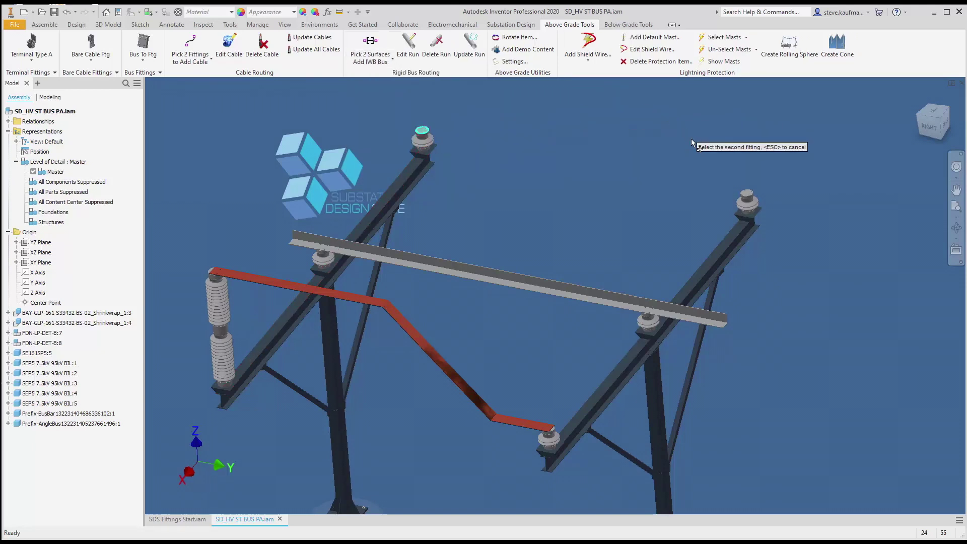
pyautogui.click(747, 200)
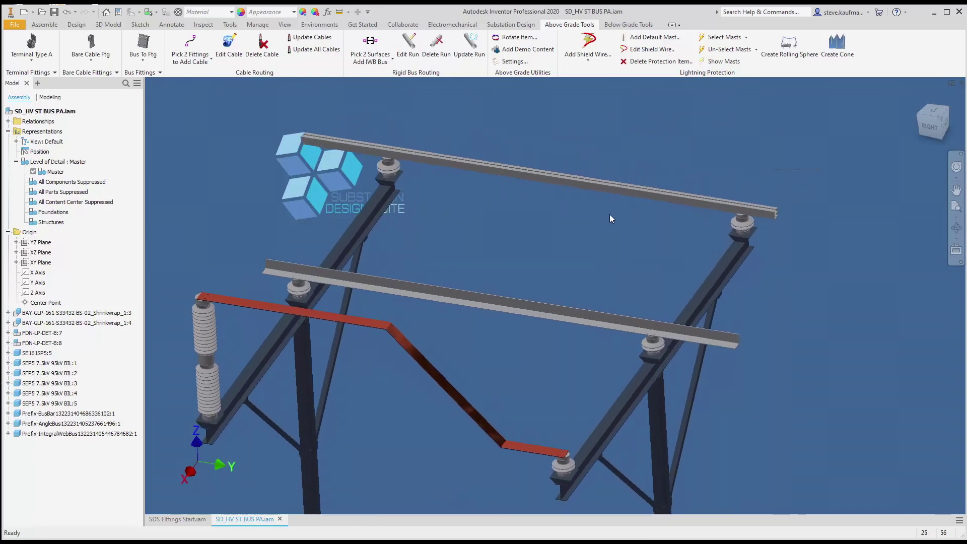
pyautogui.click(436, 47)
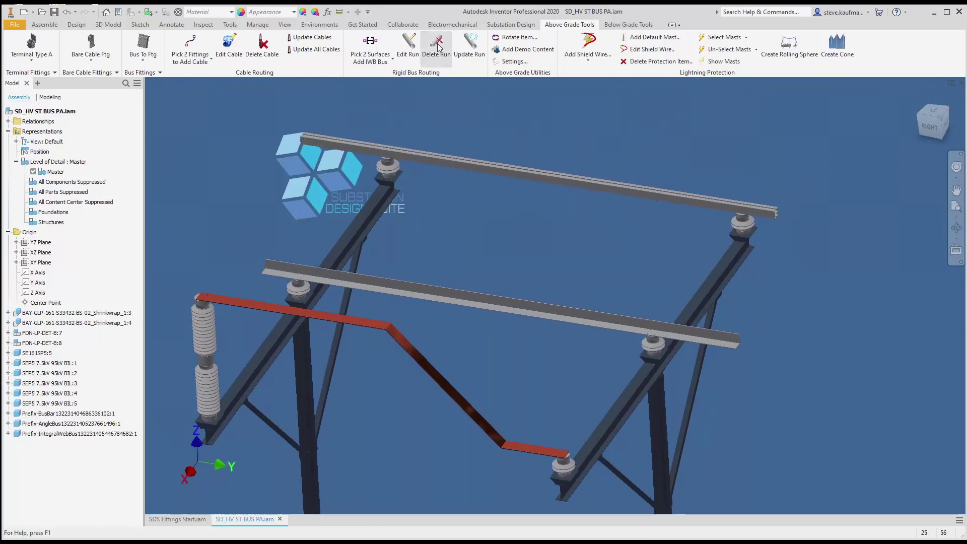
# Recreate the top integral web bus from the top-right insulator to the top-left insulator.
pyautogui.click(483, 160)
pyautogui.click(374, 53)
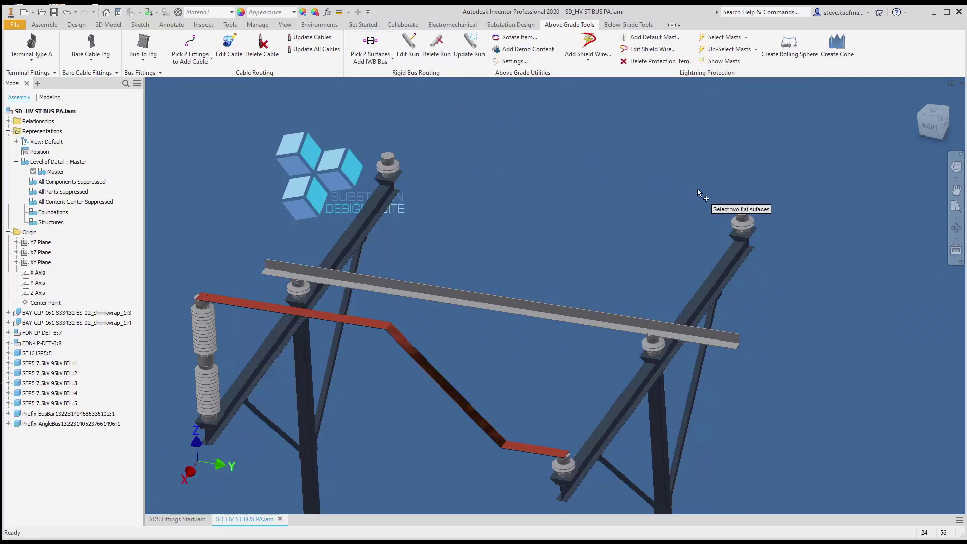
pyautogui.click(741, 213)
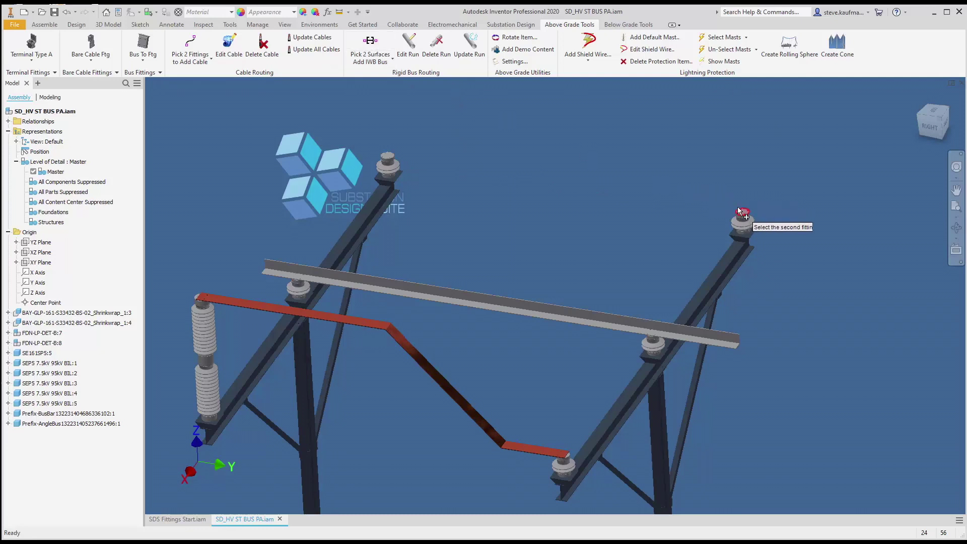
pyautogui.click(388, 158)
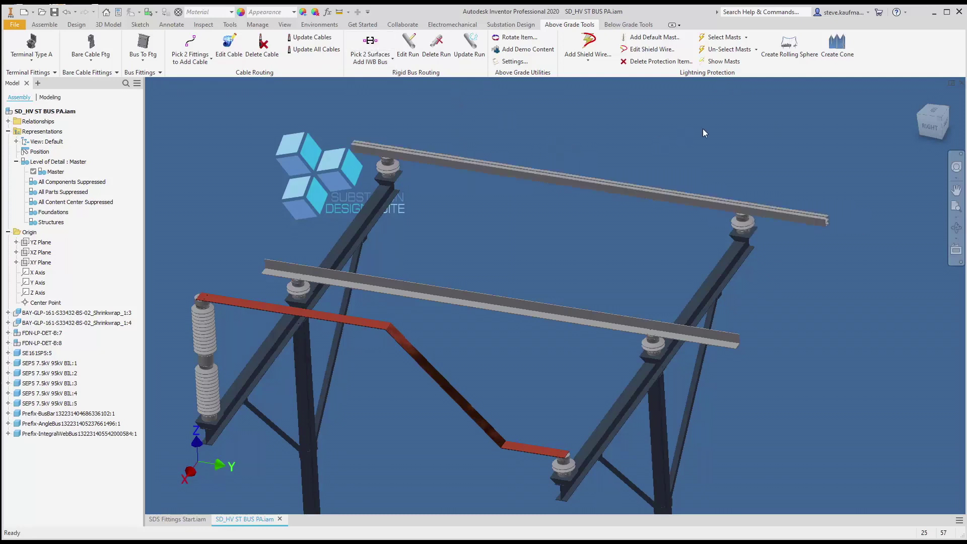
pyautogui.click(919, 99)
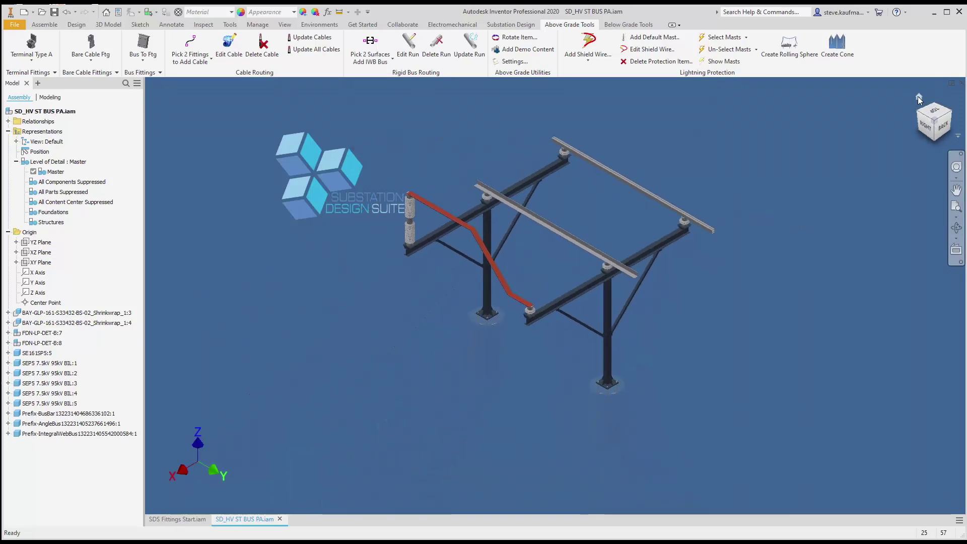